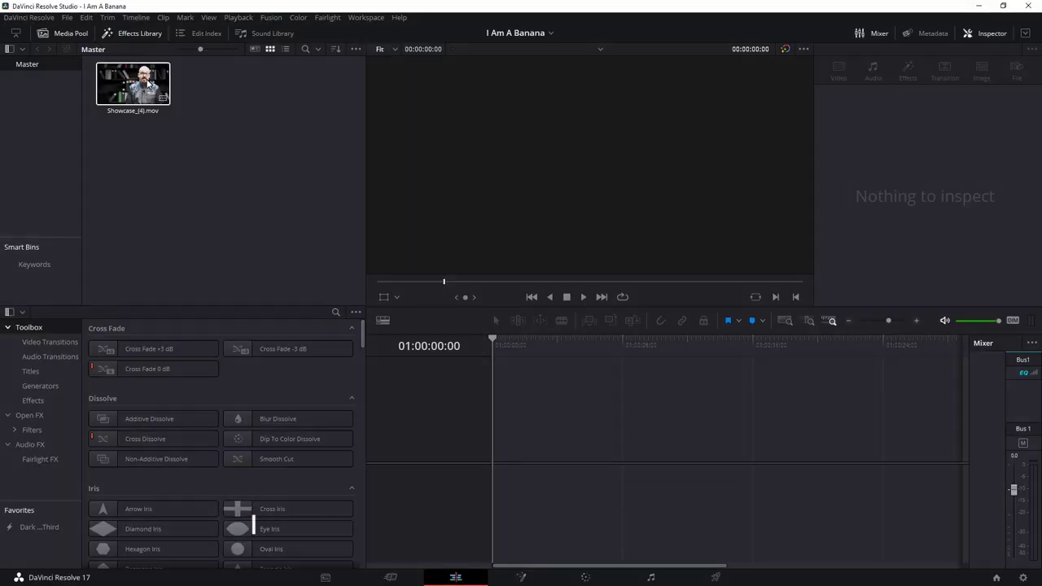
Step: Build a timeline from Showcase_(4).mov and park the playhead on the raised-fist frame at 01:00:12:16
drag(149, 82, 514, 440)
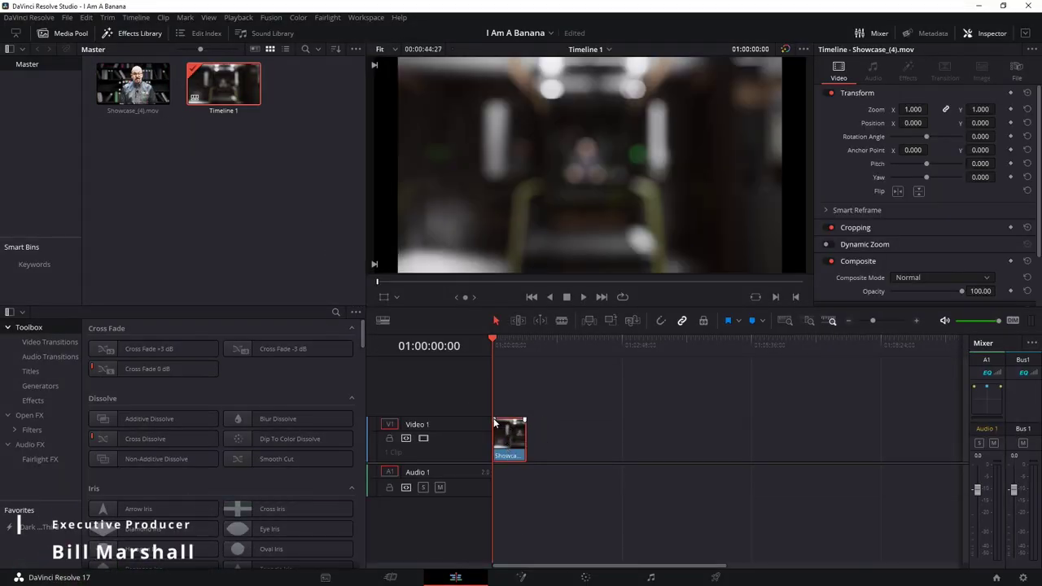
click(886, 321)
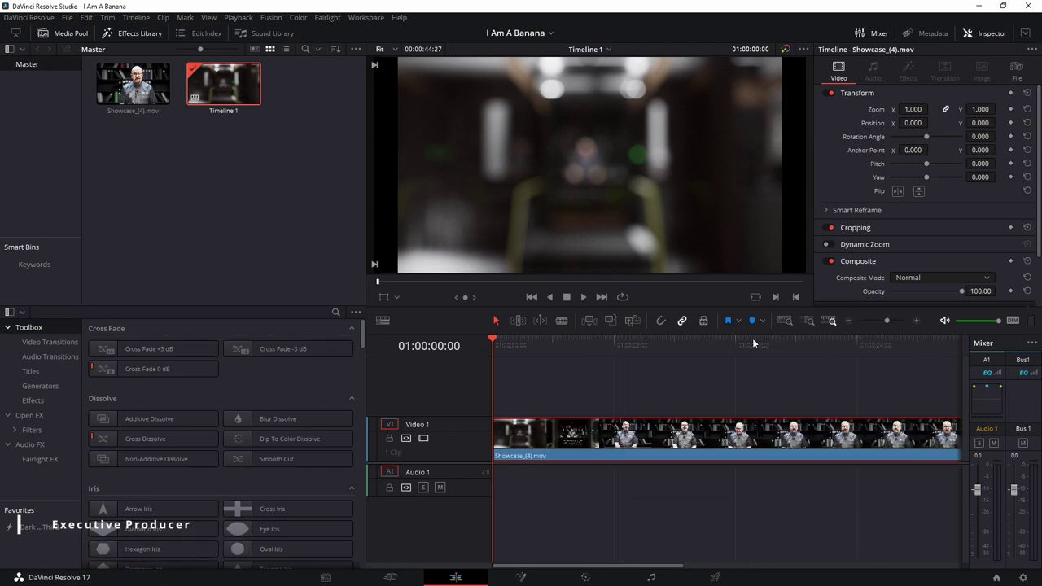
drag(667, 345, 683, 347)
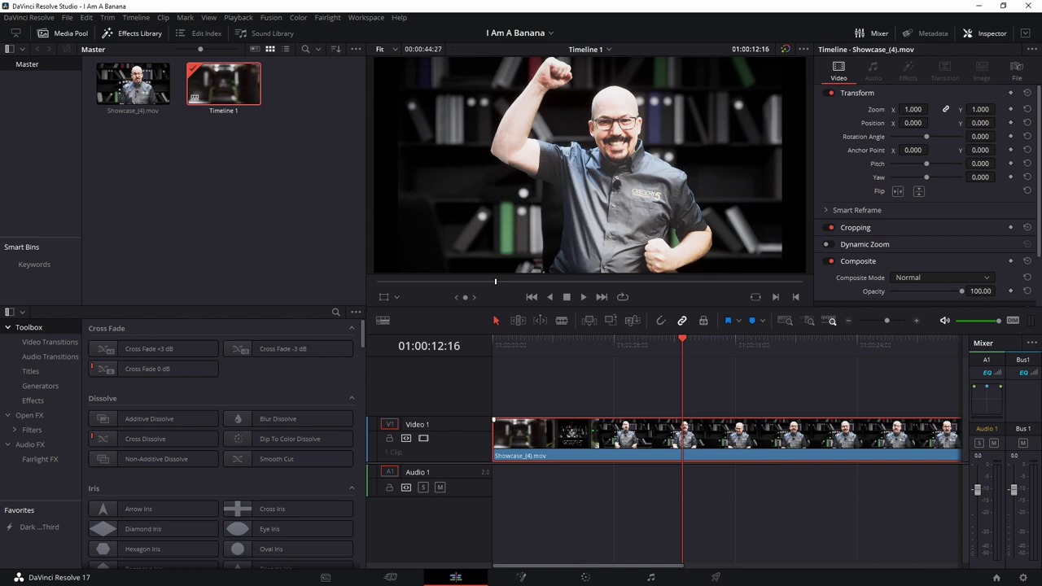
Step: Set the Master Settings timeline resolution to 1920 x 1080 HD, save it, then recheck the settings
click(1023, 577)
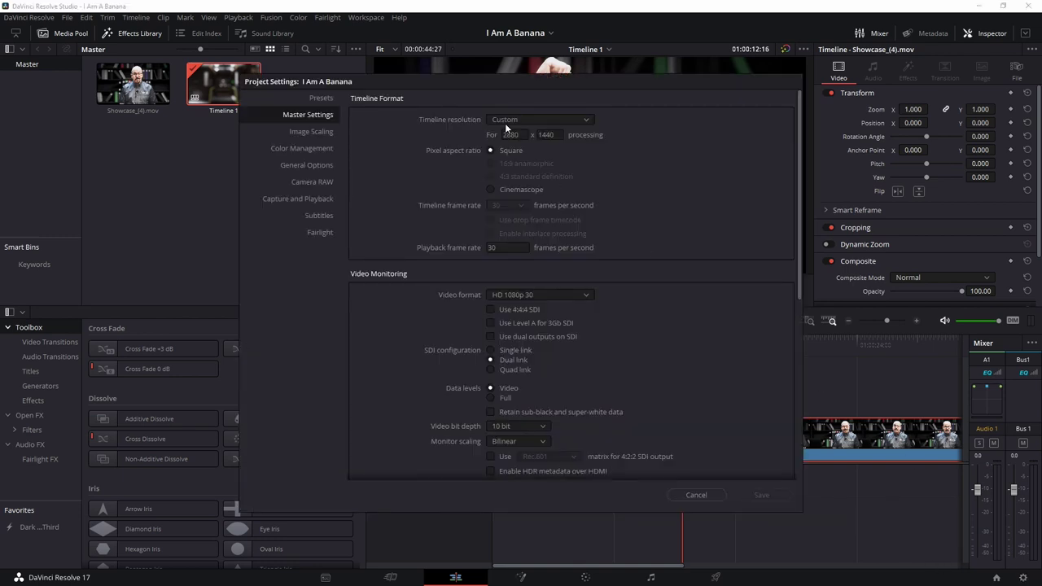
click(505, 121)
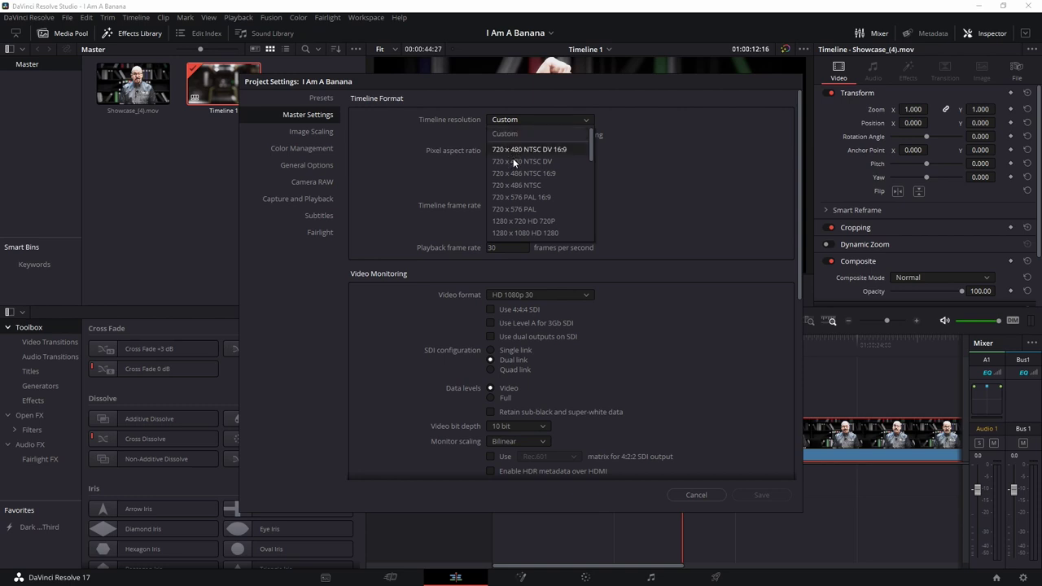
scroll(517, 173, down, 3)
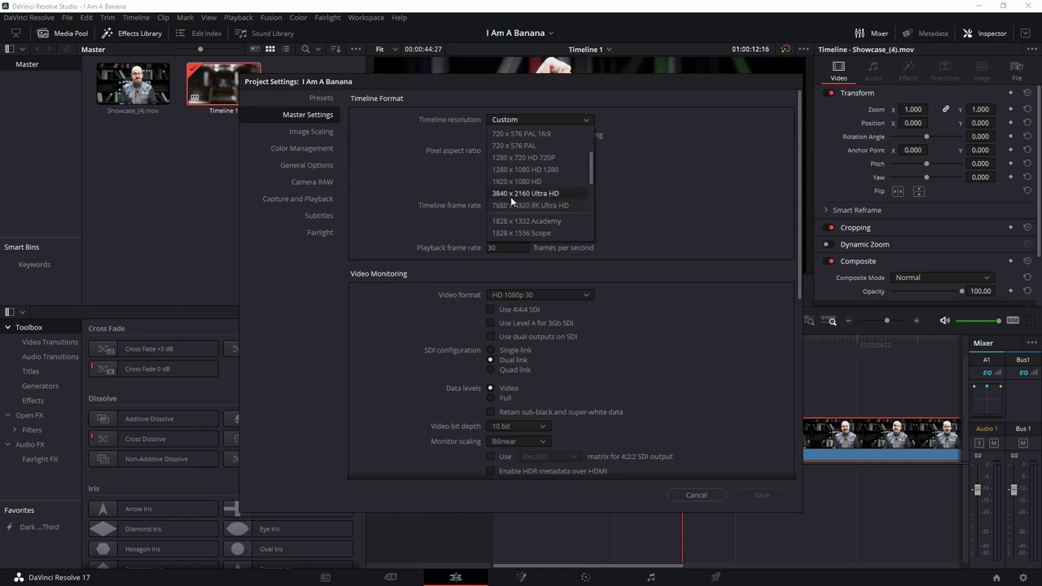
click(511, 195)
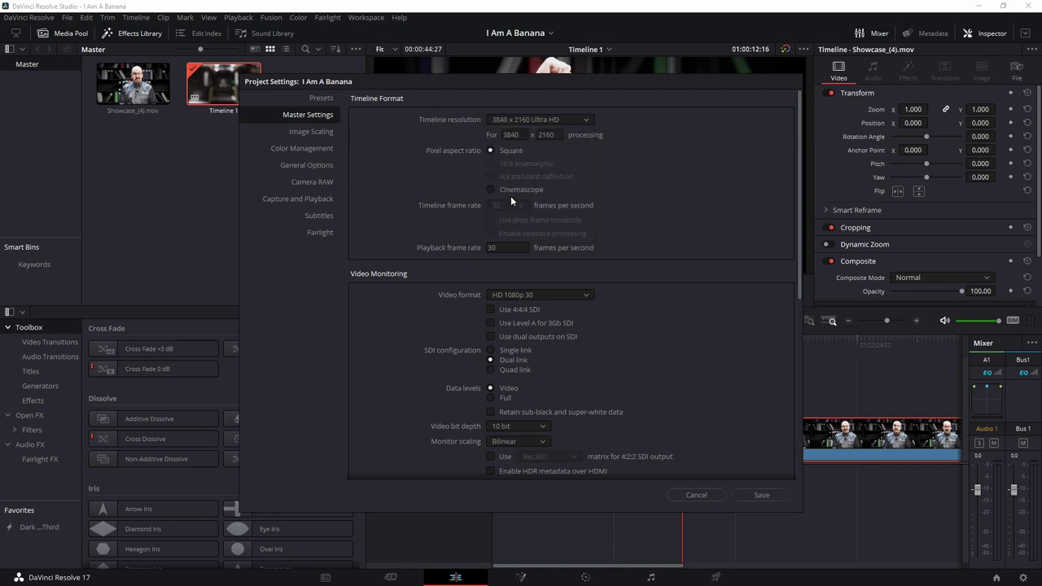
click(538, 118)
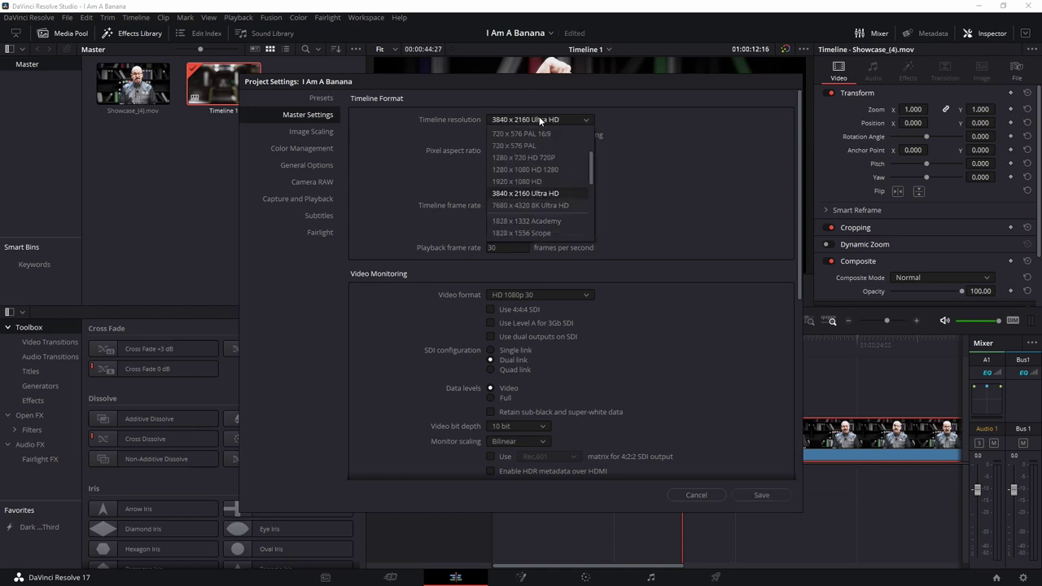
click(512, 180)
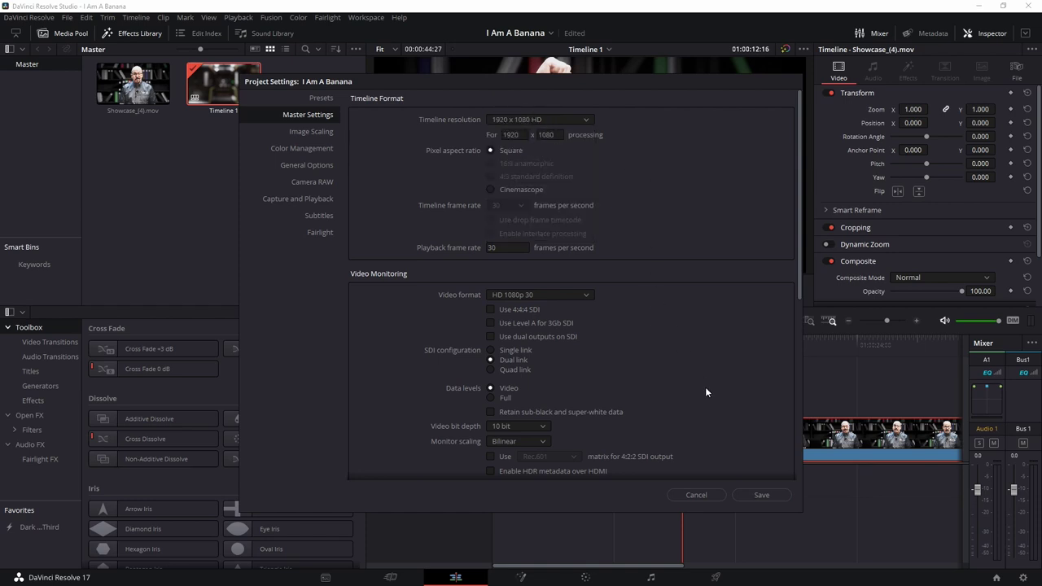
click(769, 495)
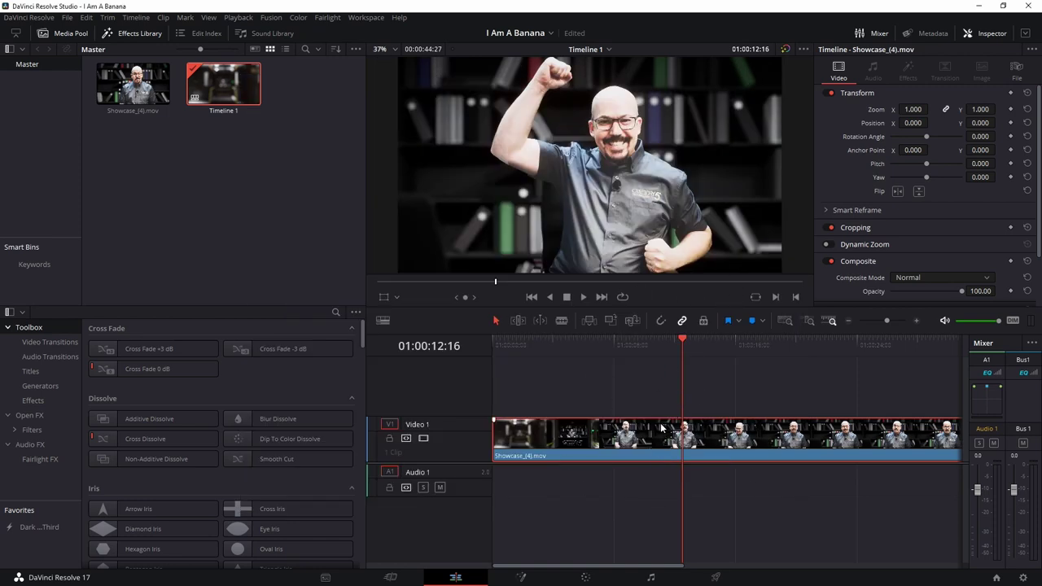
click(1025, 579)
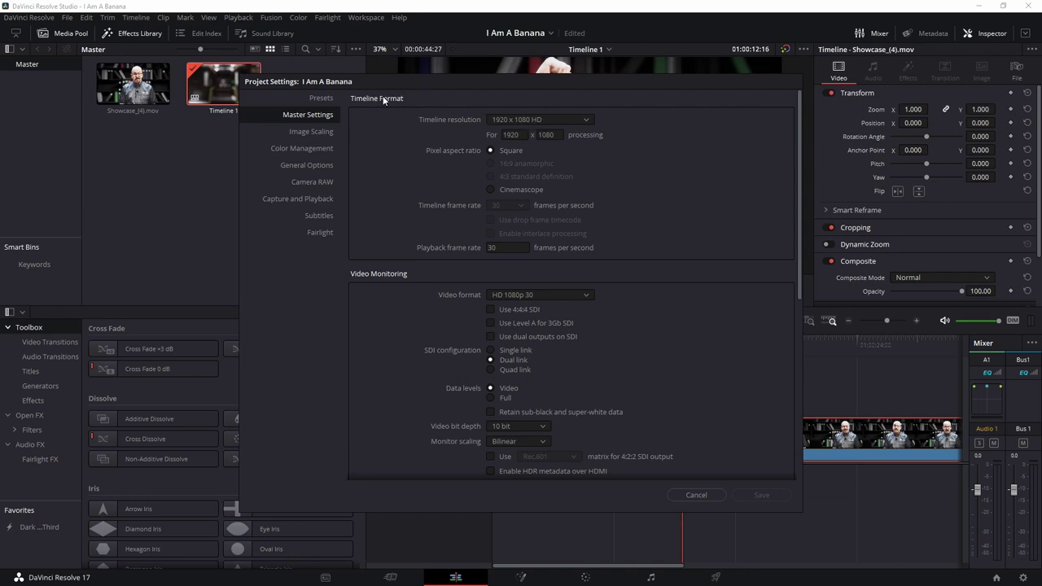
click(696, 495)
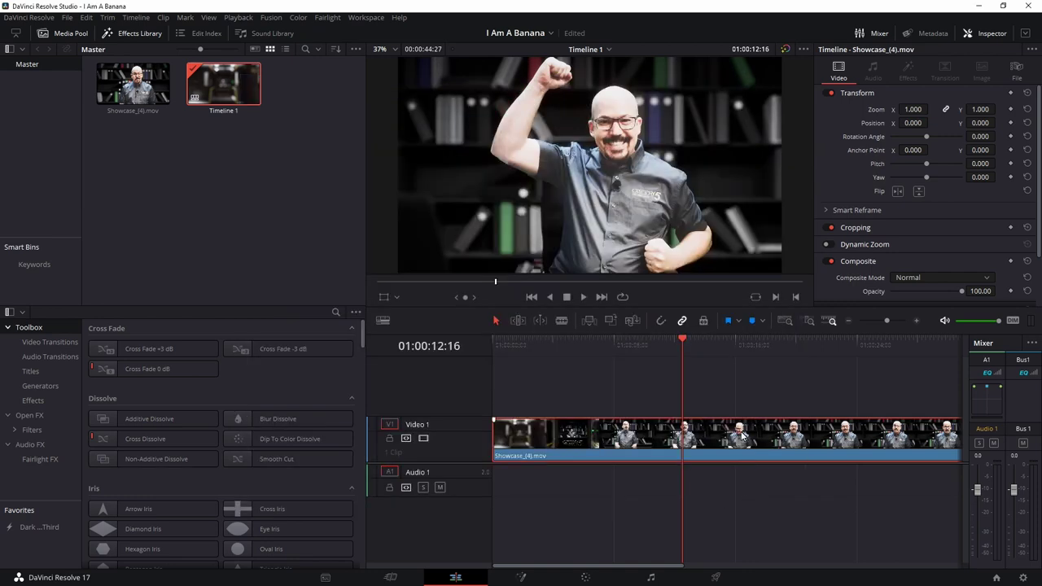
Step: Scrub the Showcase clip, zoom the timeline in, and return the playhead to 01:00:12:16
drag(659, 346, 615, 346)
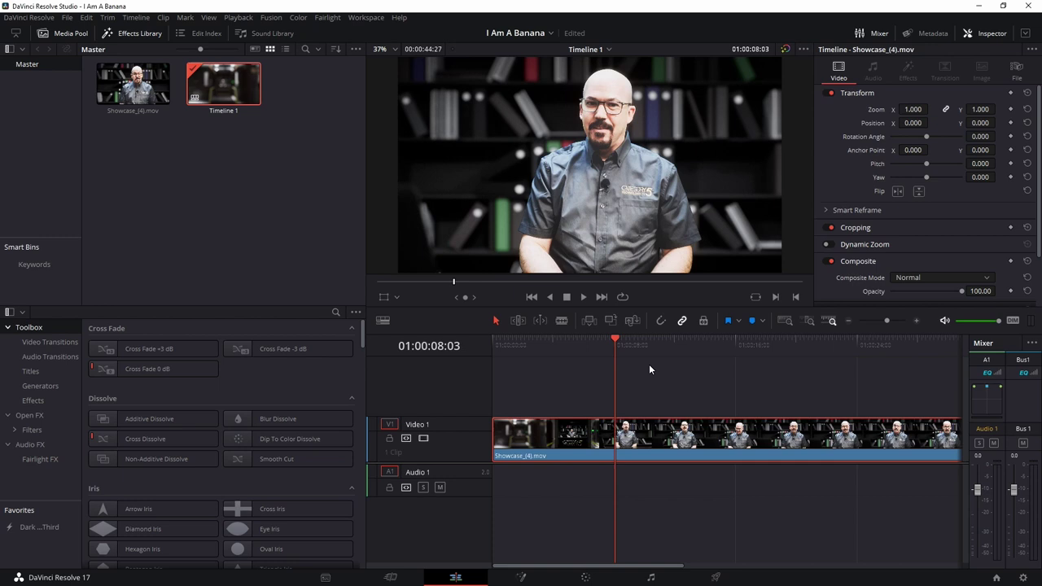
drag(615, 338, 683, 348)
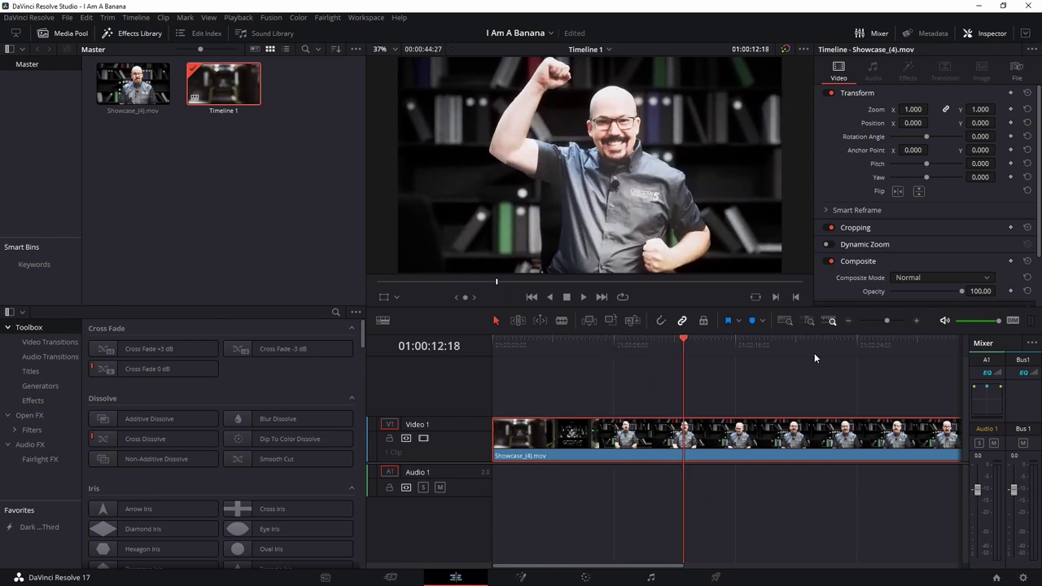
drag(885, 325, 915, 320)
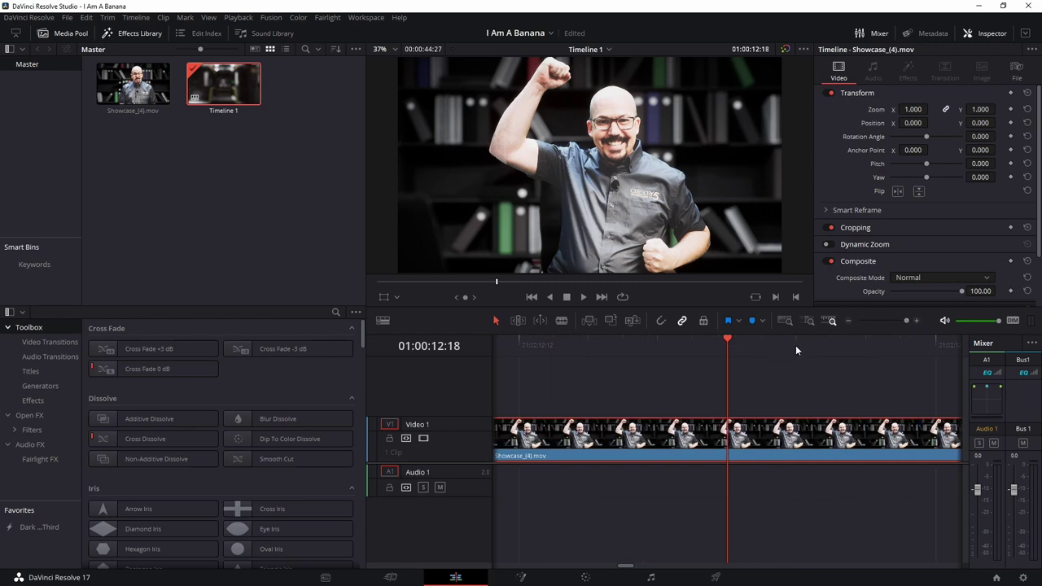
drag(729, 340, 658, 346)
click(899, 321)
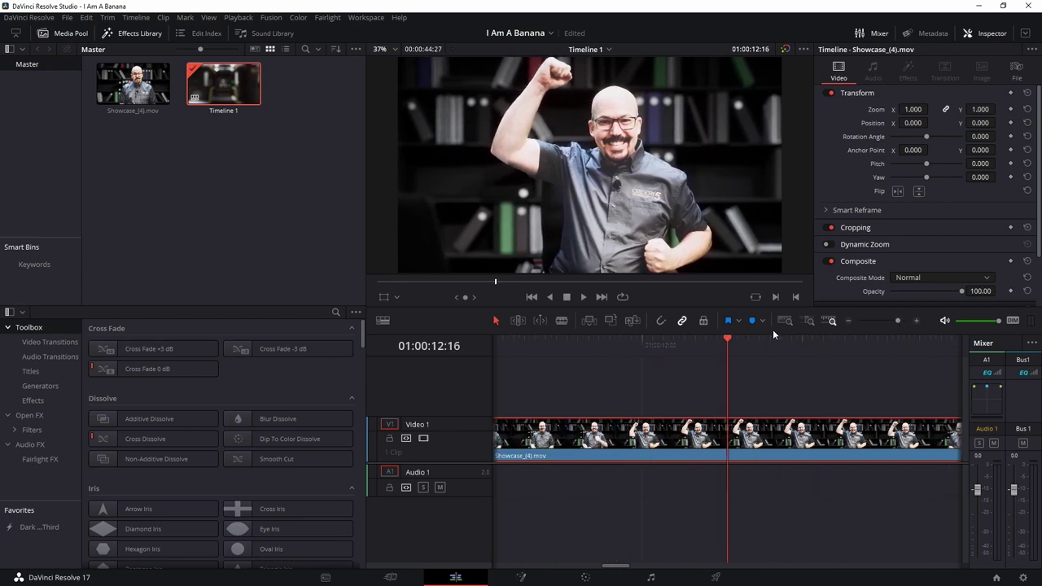
Step: Scrub and compare frames around 01:00:12:10–01:00:12:12 to judge the raised-fist pose
drag(727, 336, 698, 342)
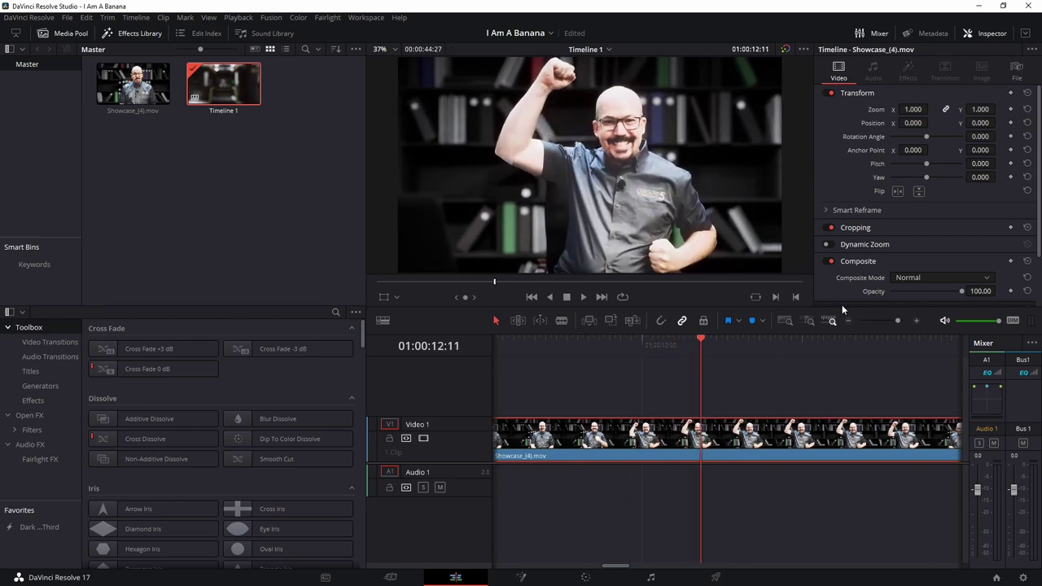
scroll(897, 319, up, 2)
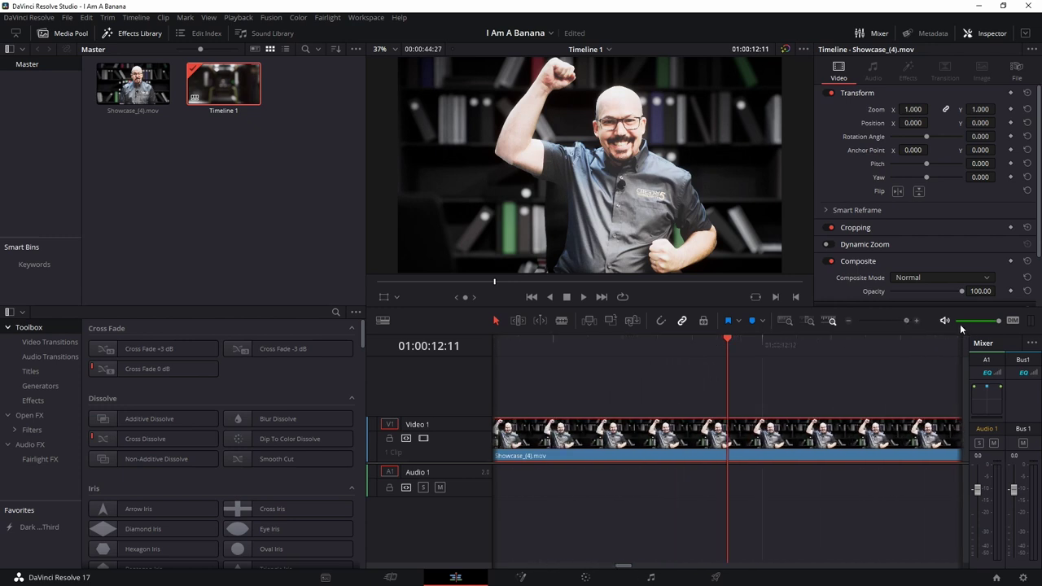
scroll(891, 319, down, 1)
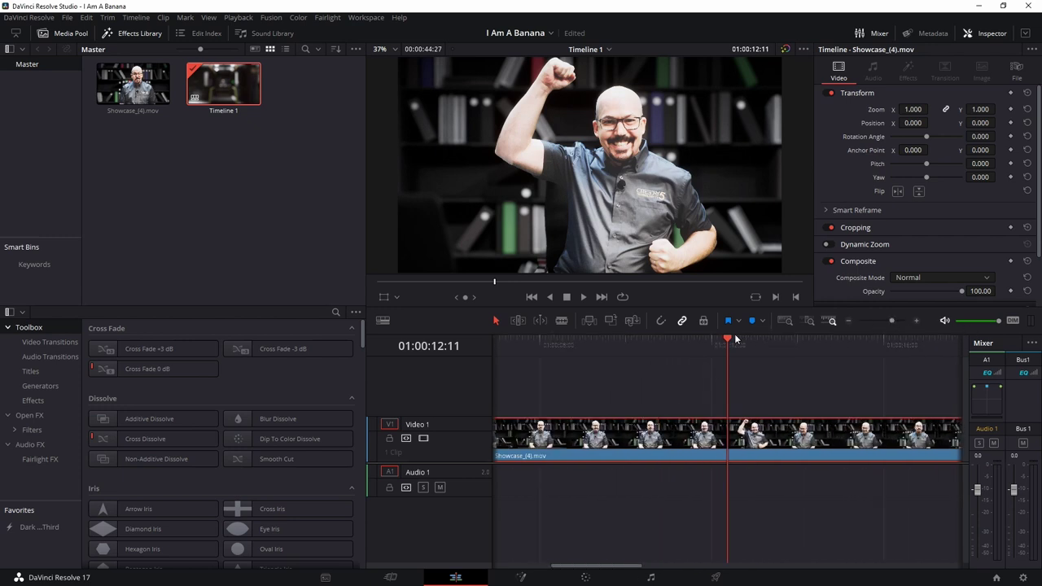
scroll(899, 320, down, 1)
scroll(898, 319, up, 2)
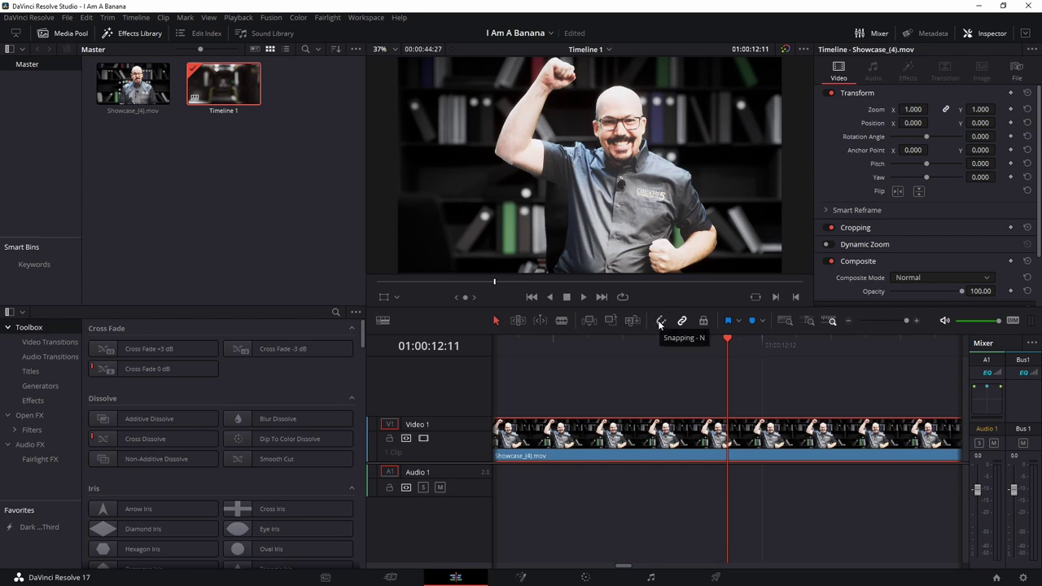
click(762, 345)
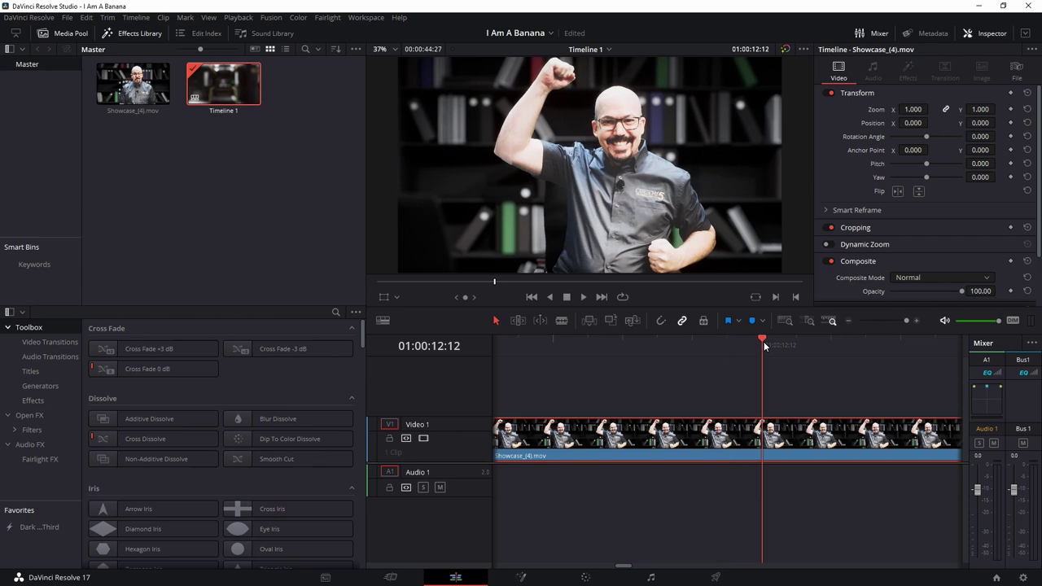
drag(764, 345, 658, 340)
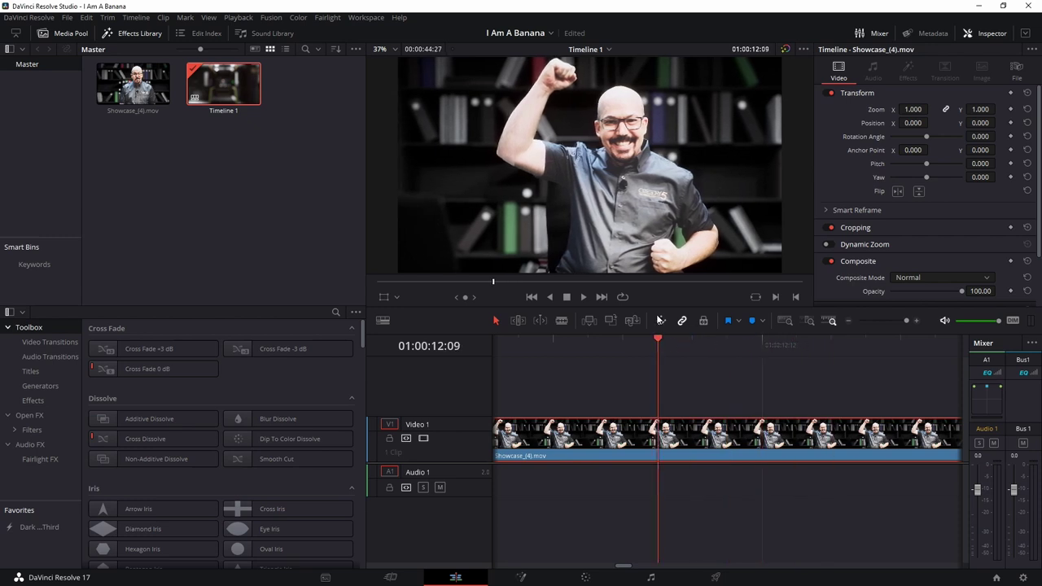
click(689, 344)
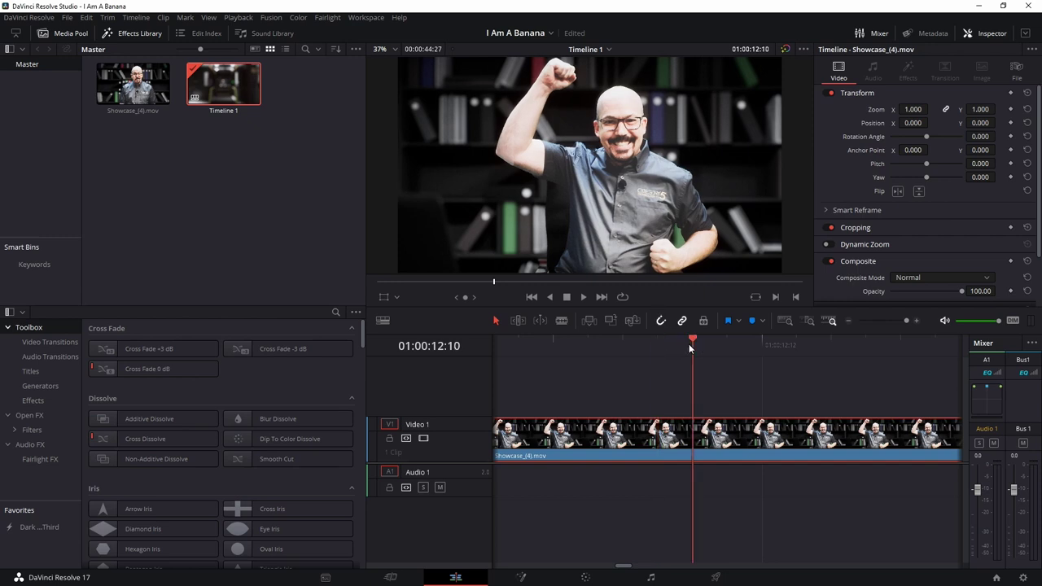
drag(696, 343, 721, 340)
Step: Zoom the timeline in and step the playhead precisely to 01:00:12:28
click(891, 320)
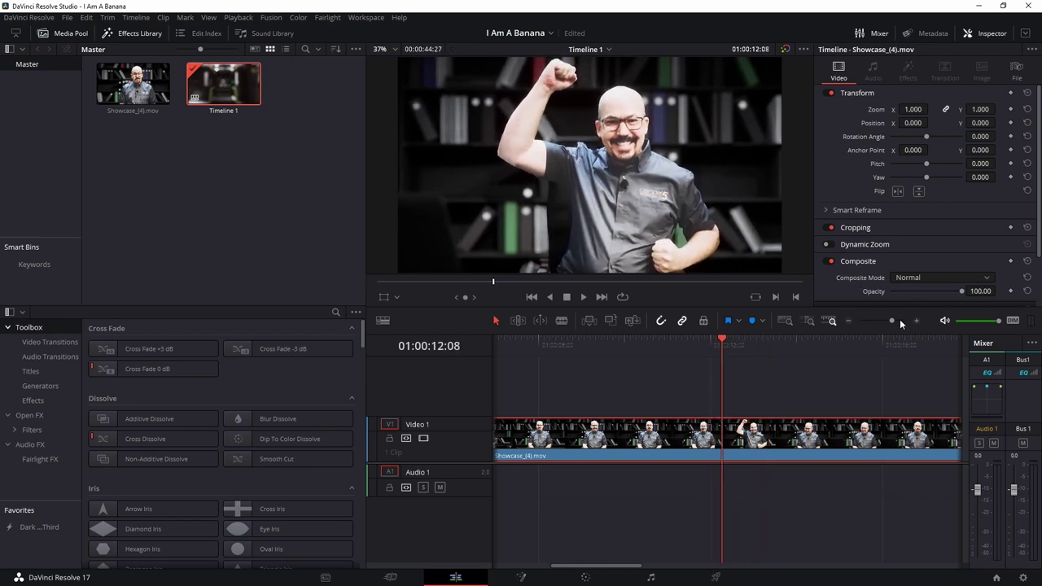
drag(892, 321, 896, 322)
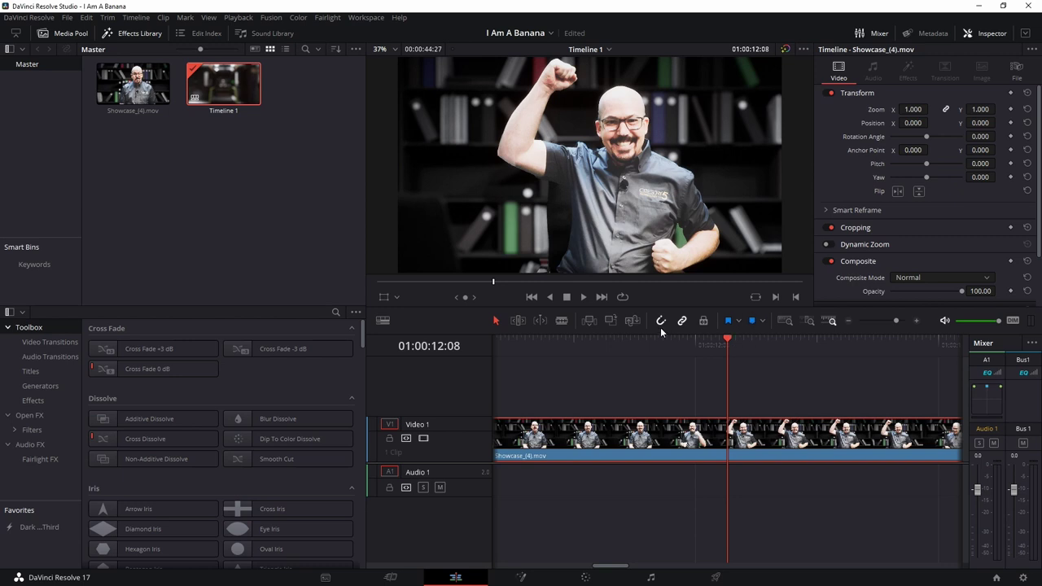
drag(723, 339, 798, 343)
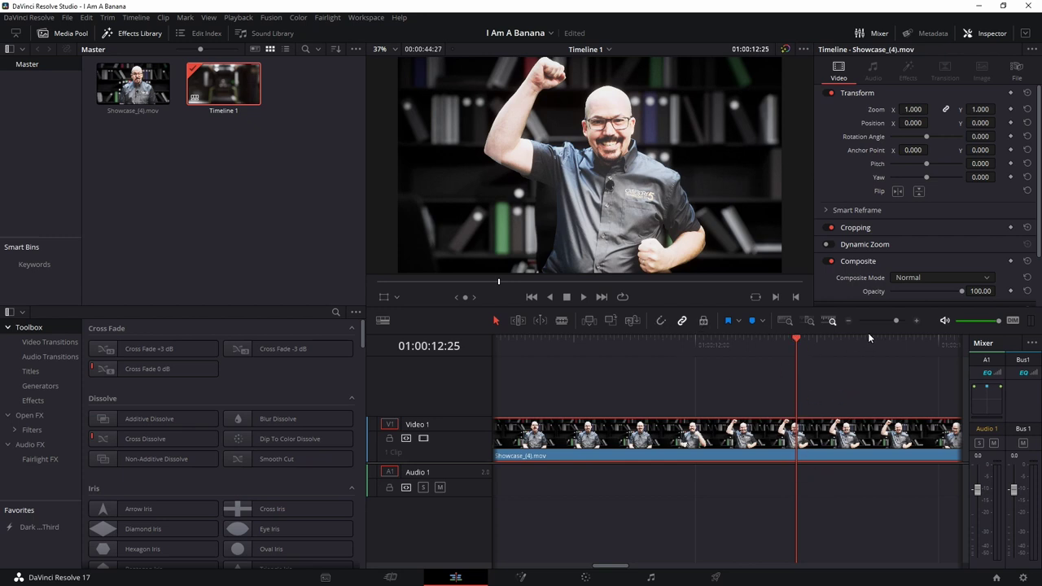
drag(895, 320, 900, 318)
click(749, 341)
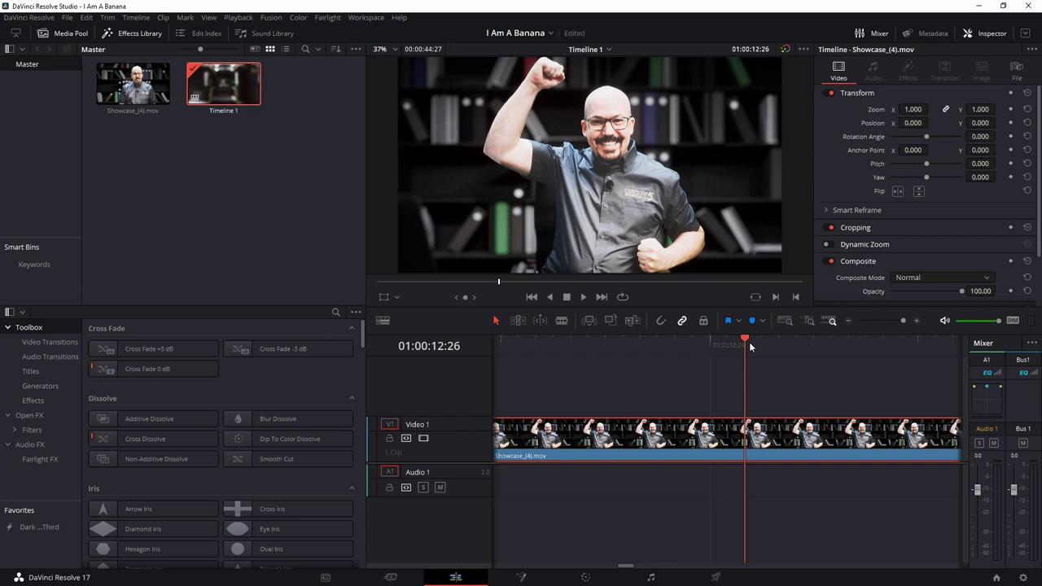
key(Left)
key(Right)
key(Right)
key(Right)
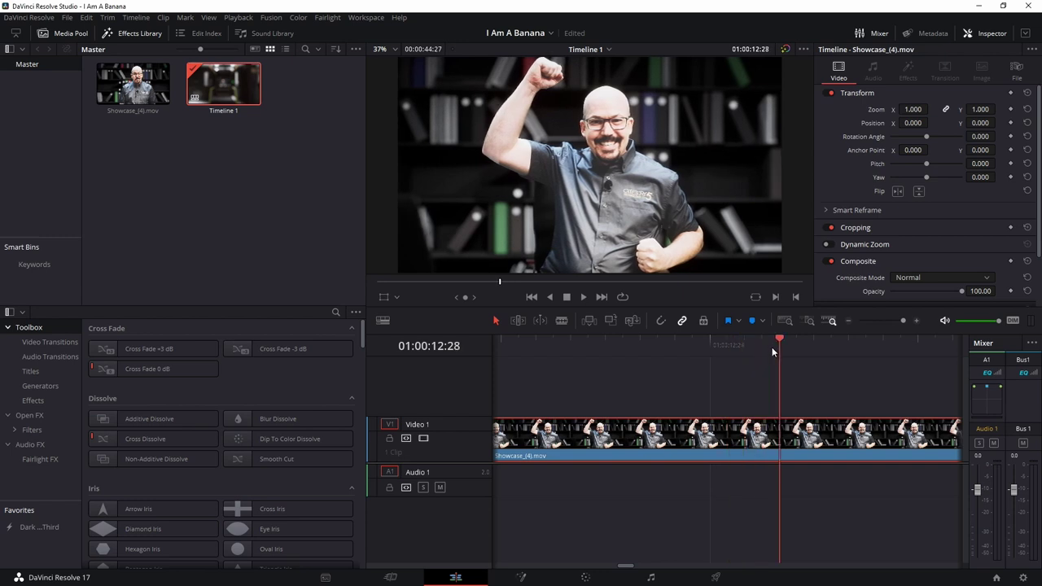
Step: On the Color page, grab the 01:00:12:28 frame as gallery still 1.1.1
click(586, 578)
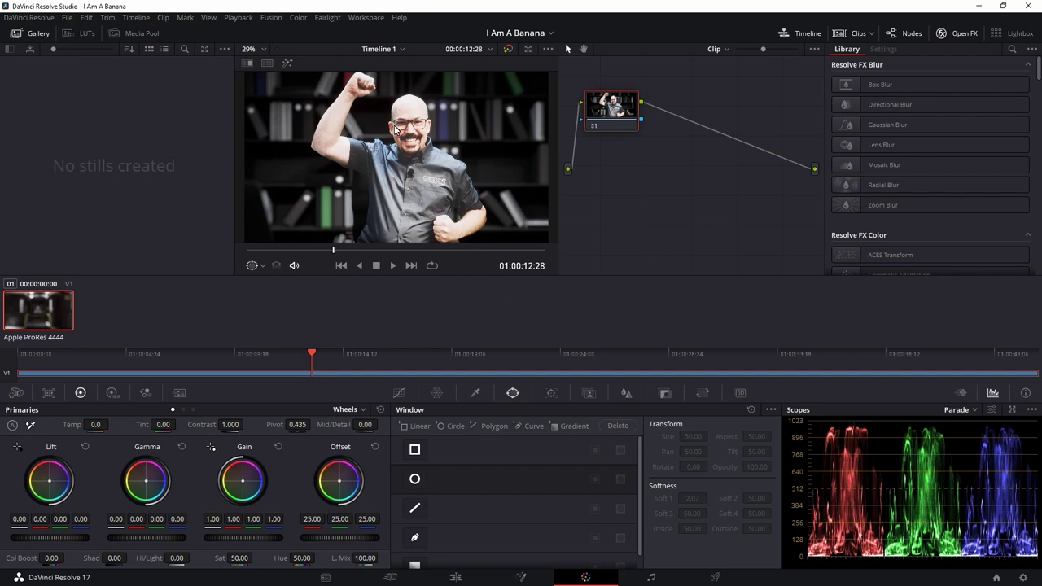
right_click(420, 160)
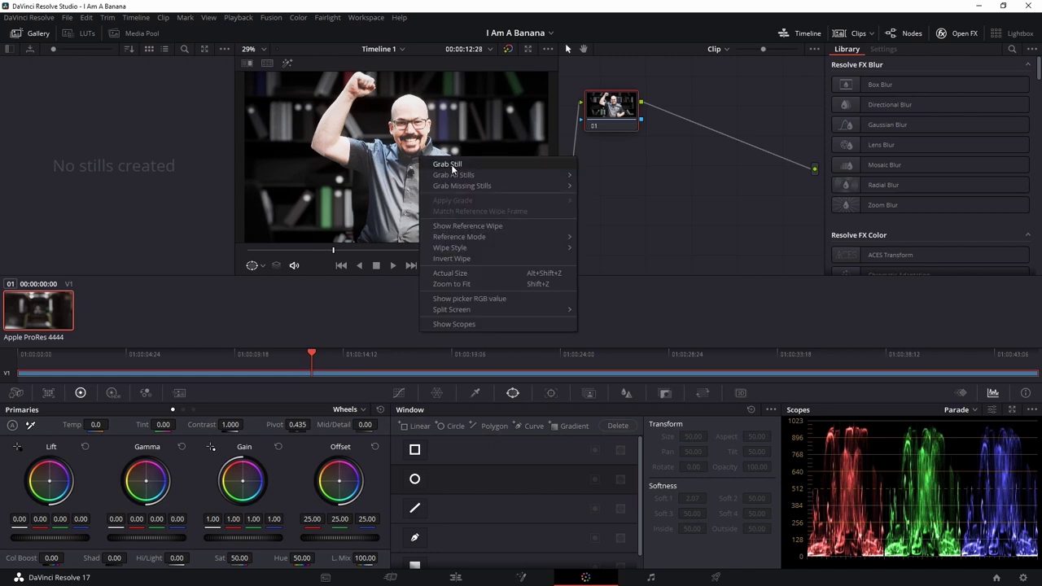
click(451, 166)
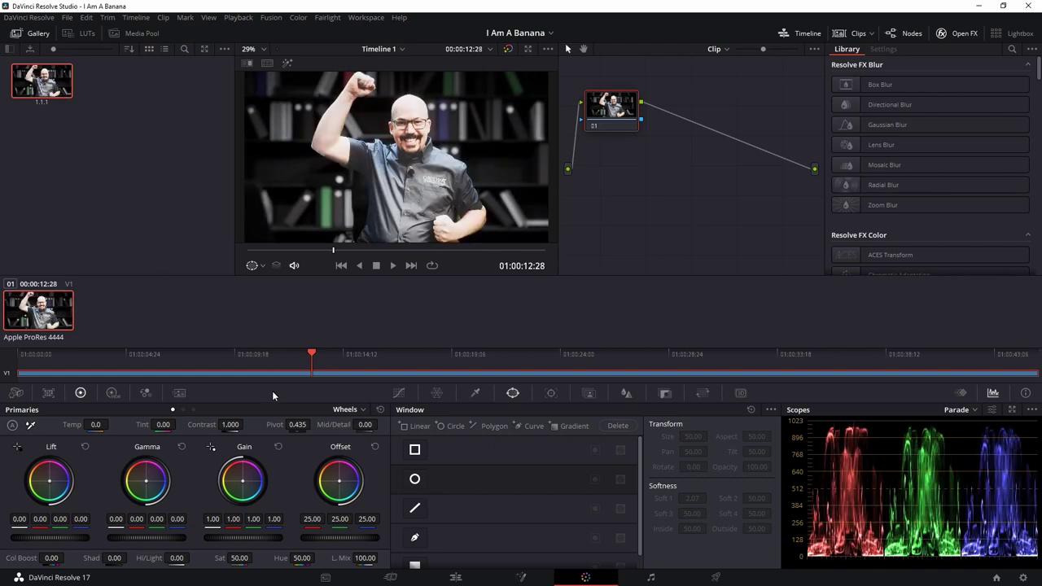
click(456, 577)
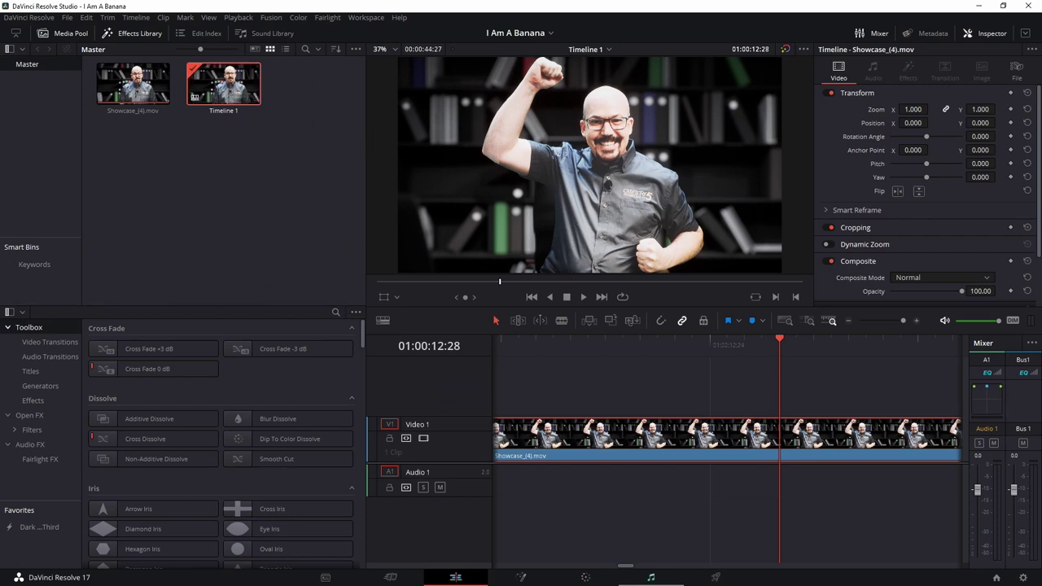
click(586, 577)
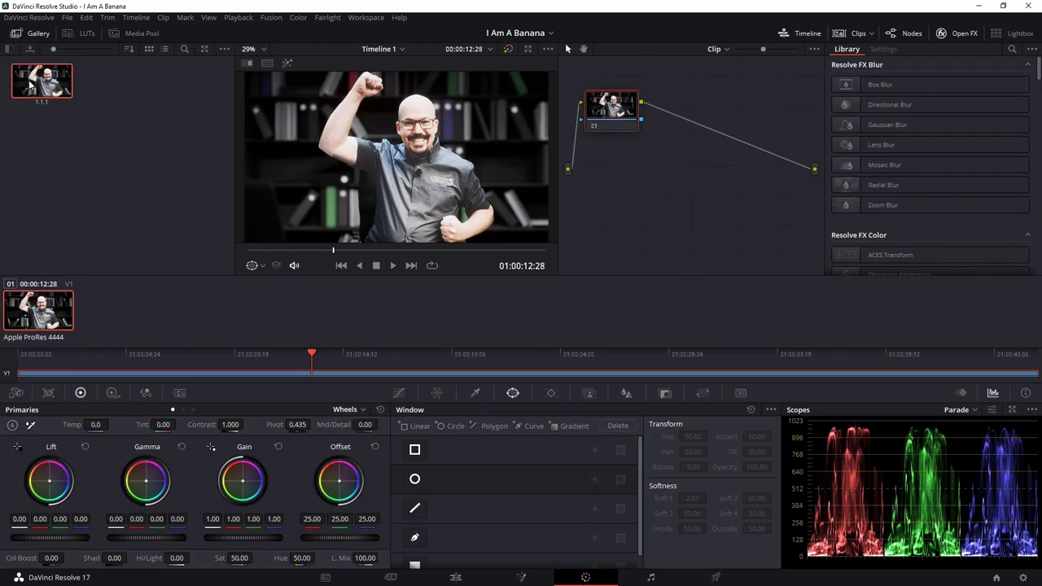
Step: Export gallery still 1.1.1 to the Desktop as a PNG named My Screenshot
right_click(31, 90)
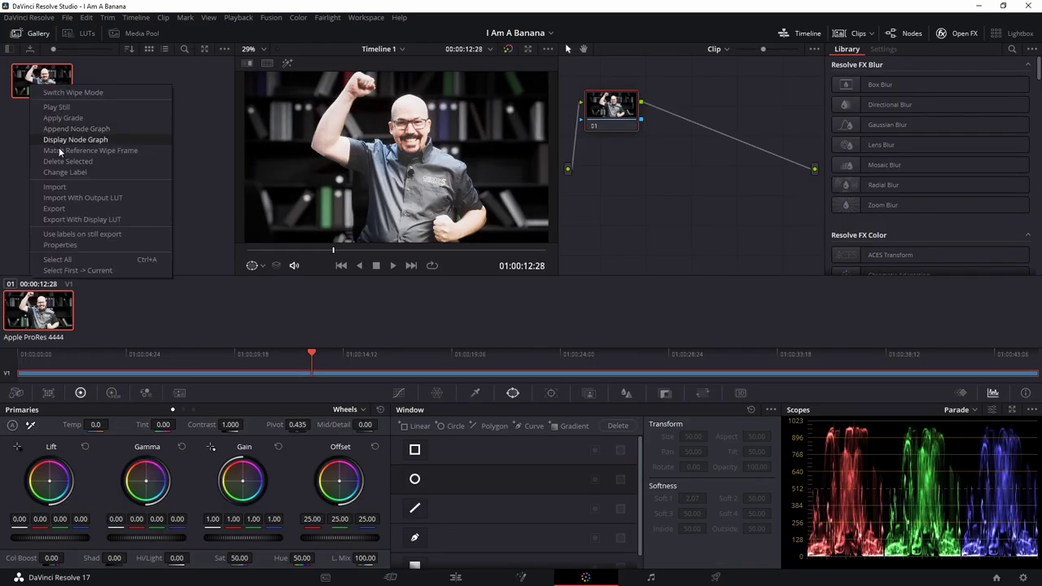
click(73, 218)
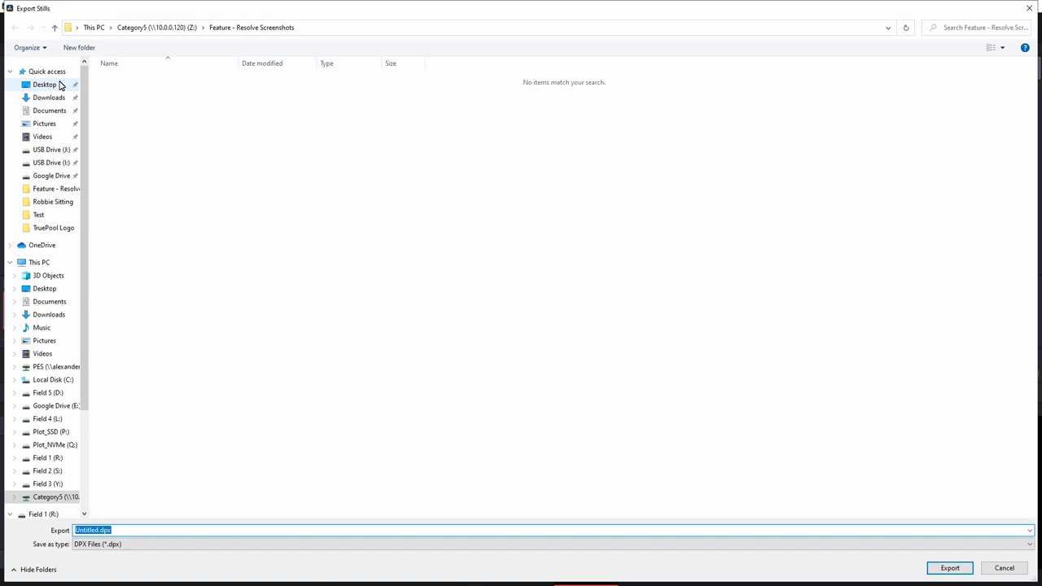
click(40, 85)
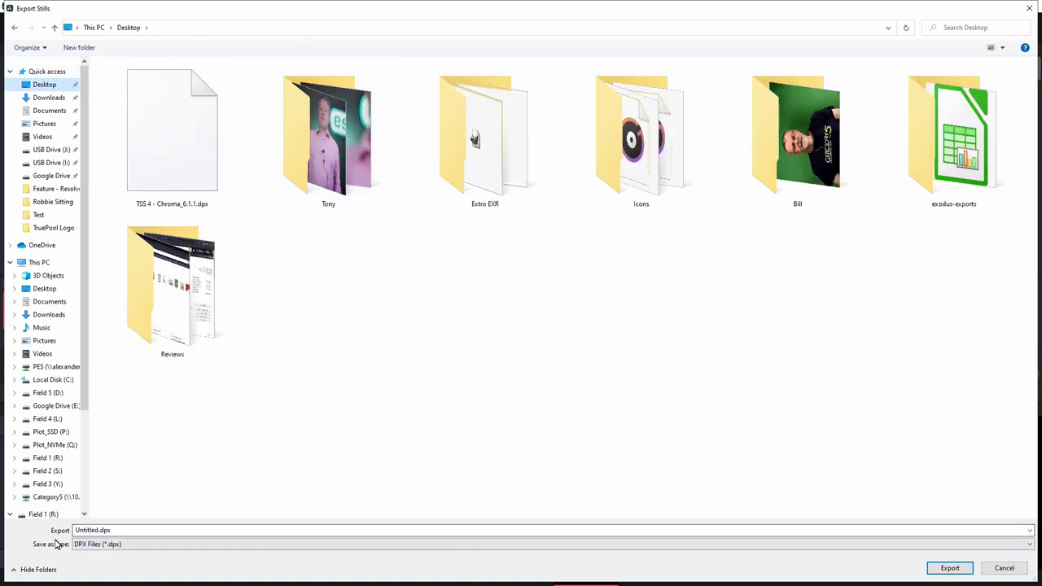
click(102, 546)
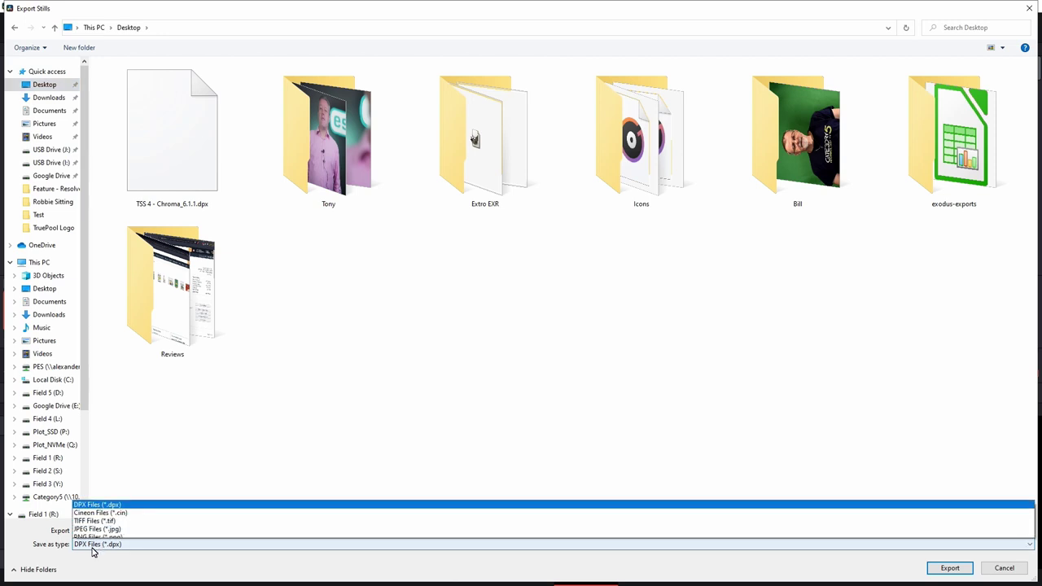
click(96, 509)
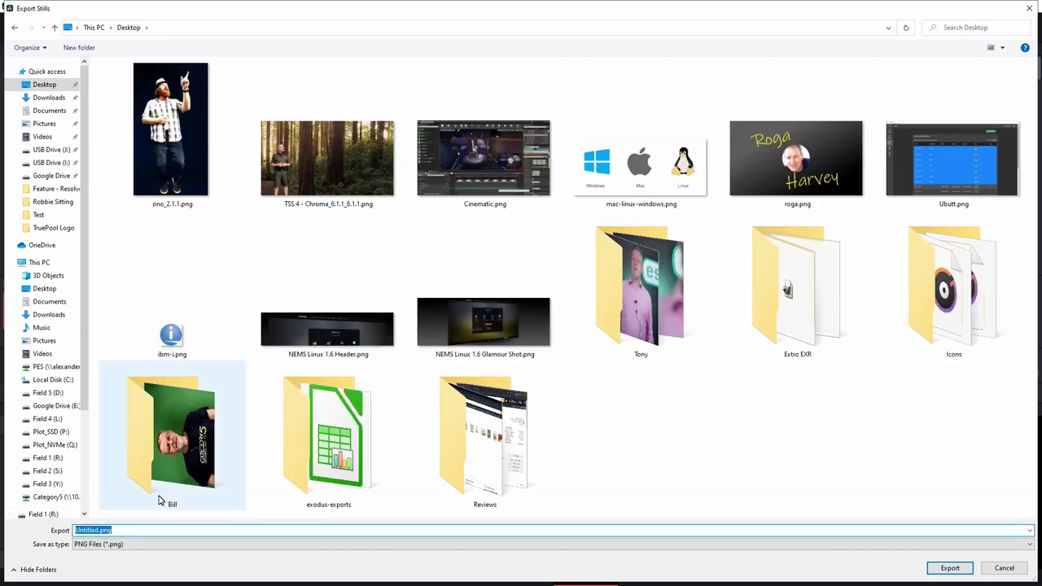
text(My Screenshot)
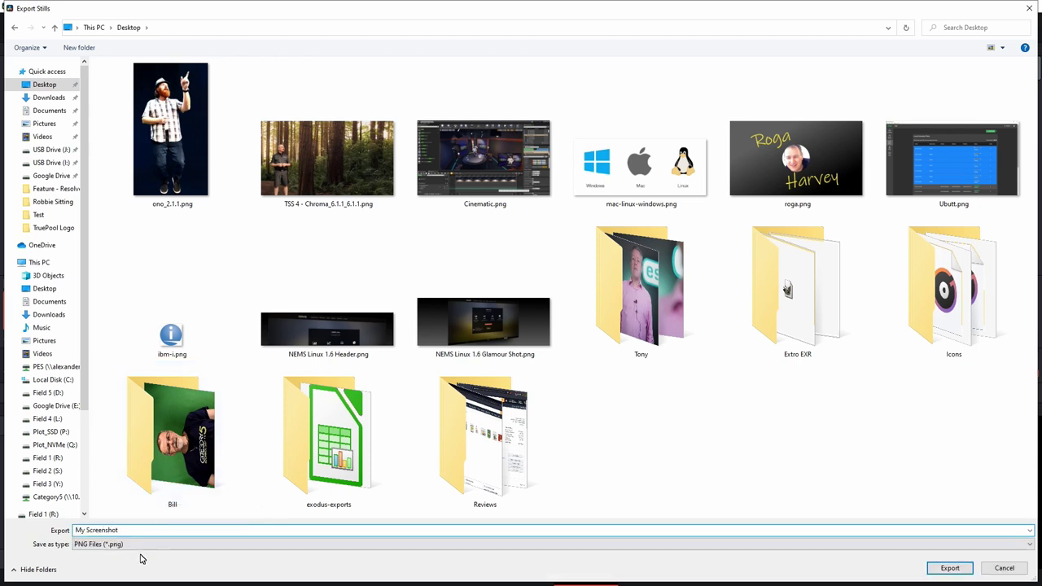
click(945, 572)
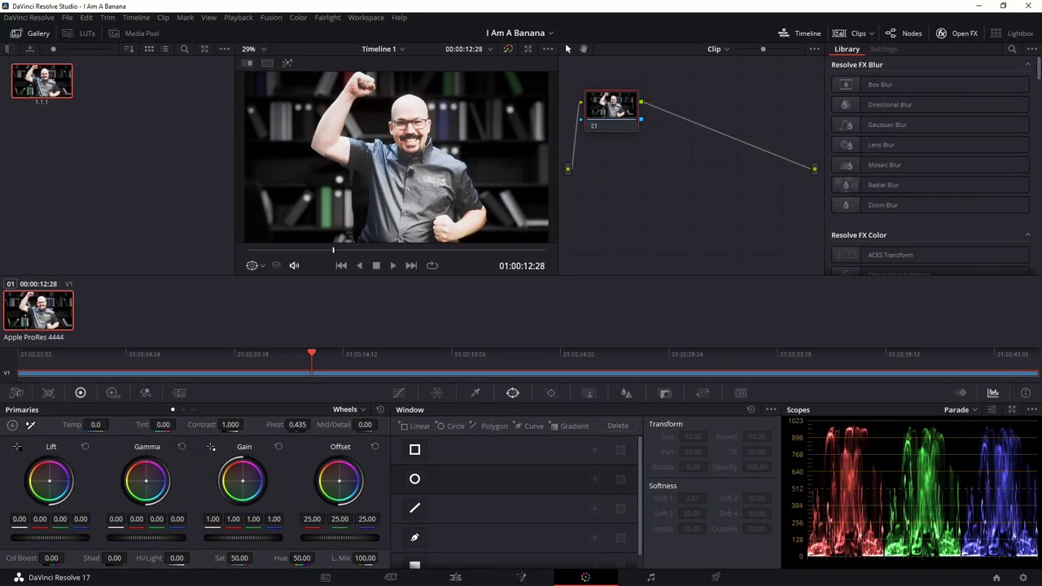
Step: Launch File Explorer and show the Desktop folder with the exported My Screenshot_1.1.1 files
key(super)
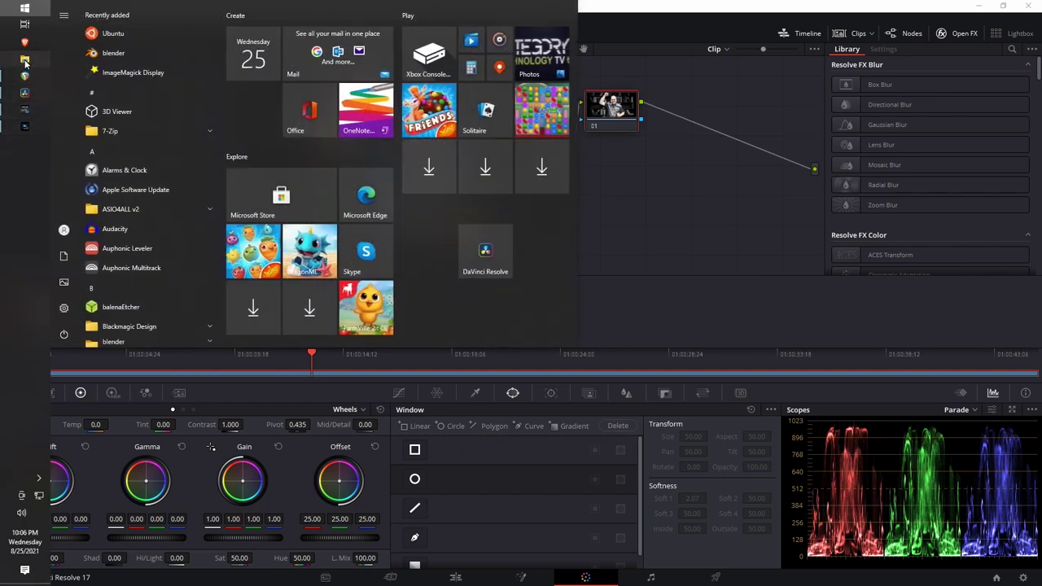
key(super+e)
click(257, 253)
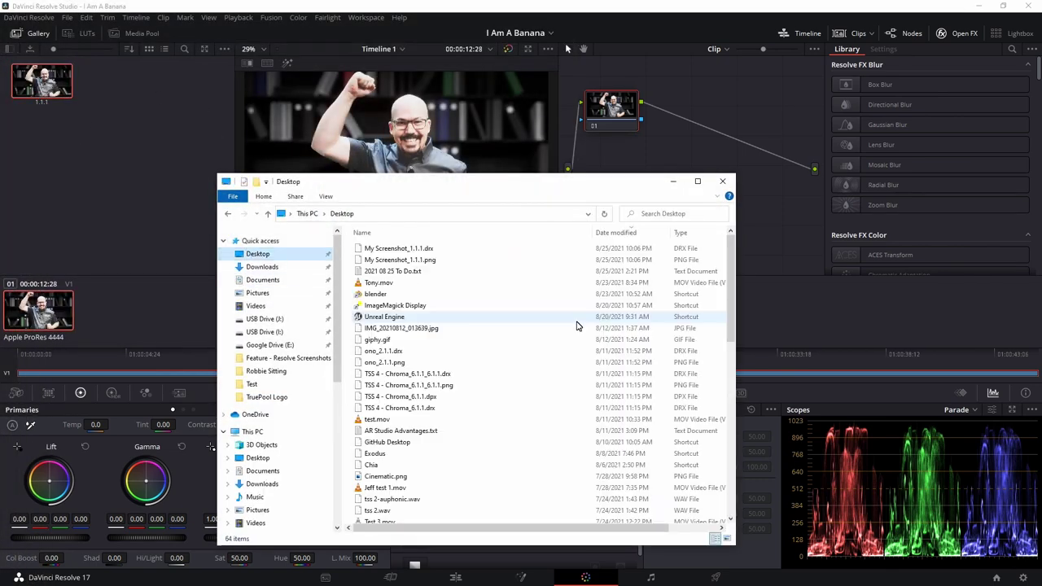
click(419, 248)
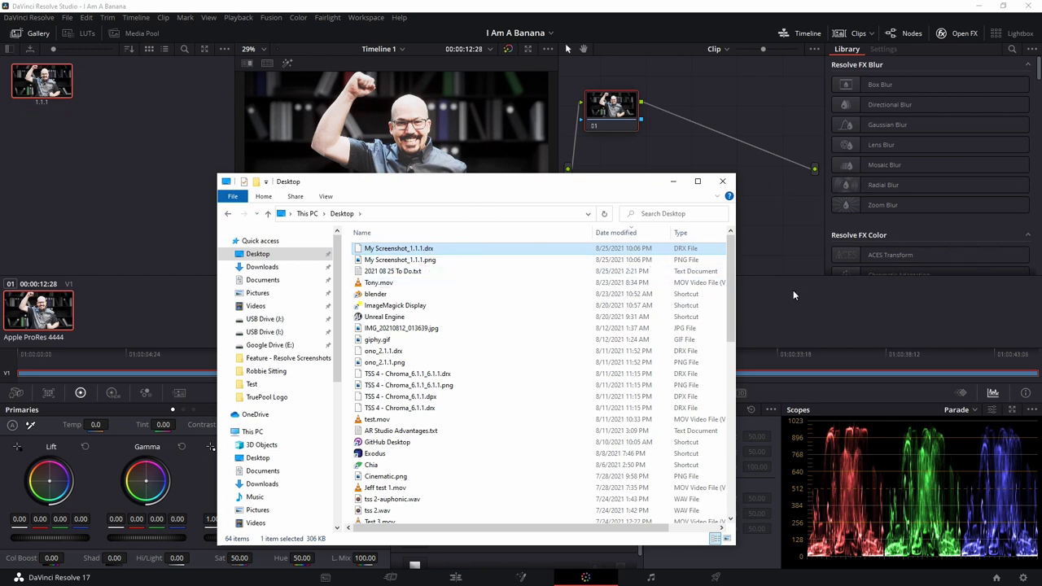
click(209, 165)
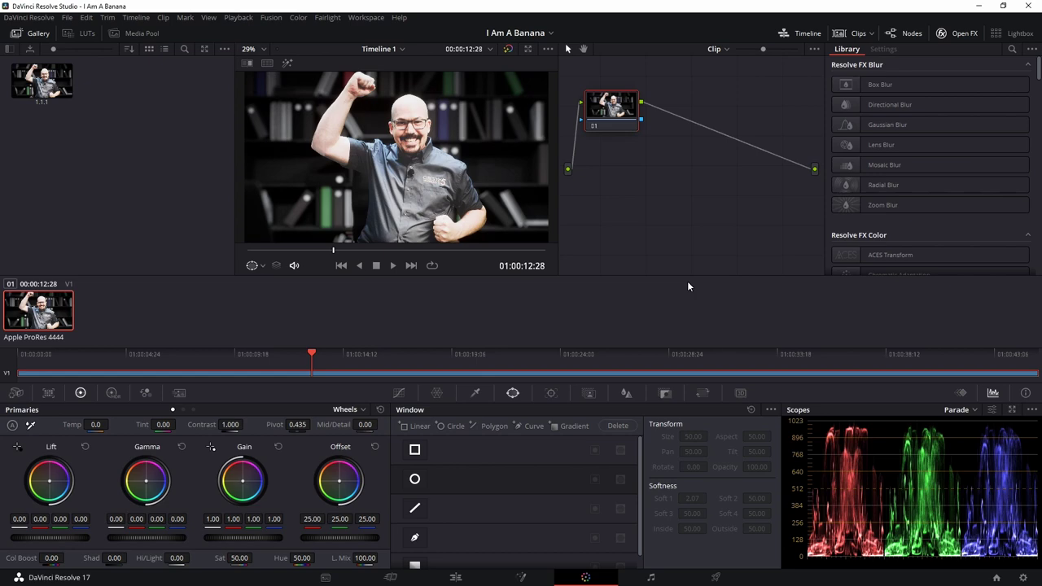
key(alt+Tab)
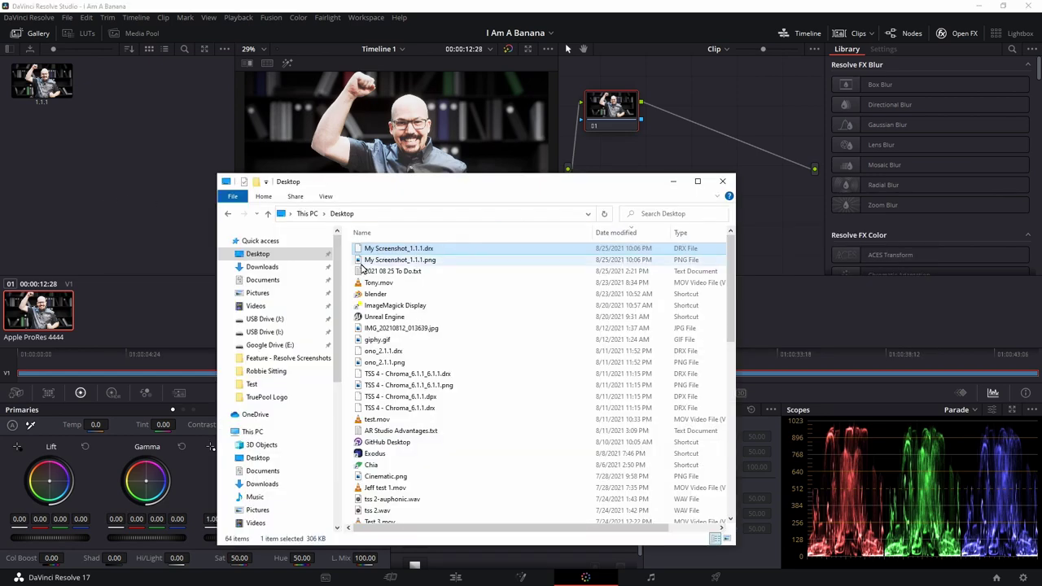
Step: Open My Screenshot_1.1.1.png in GIMP from its context menu
click(416, 262)
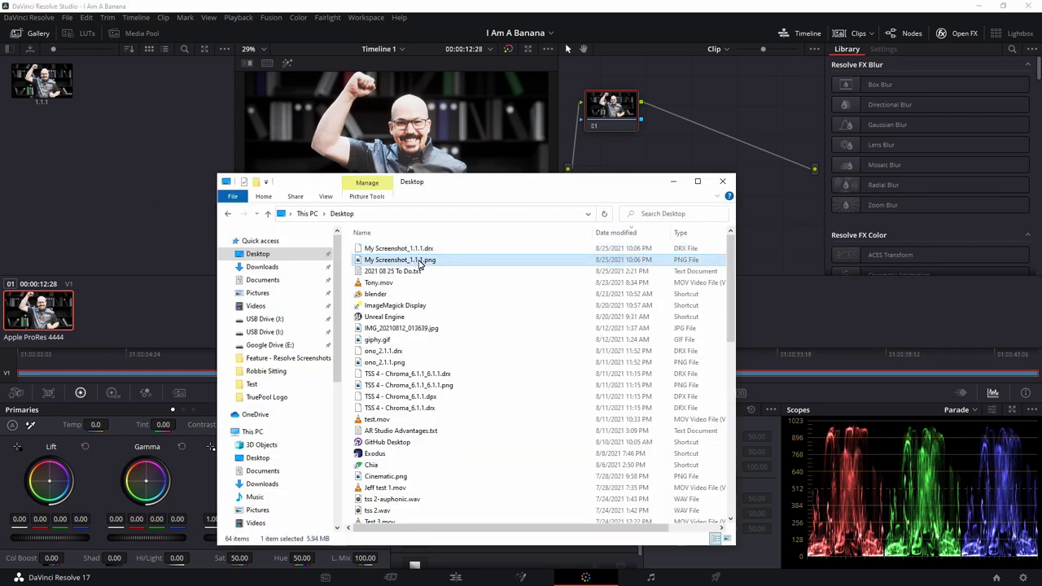
right_click(420, 262)
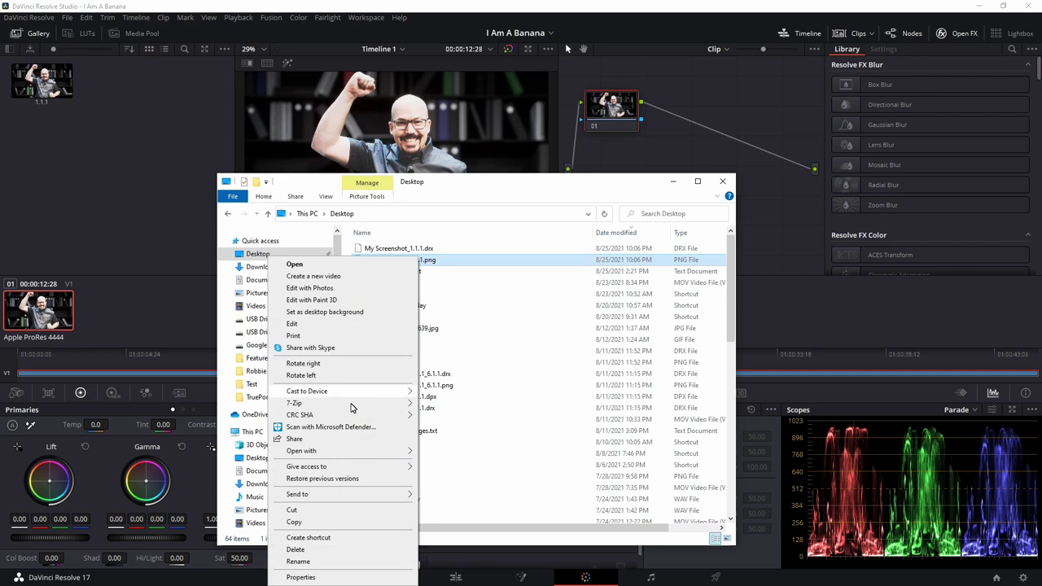
mouse_move(391, 456)
click(476, 463)
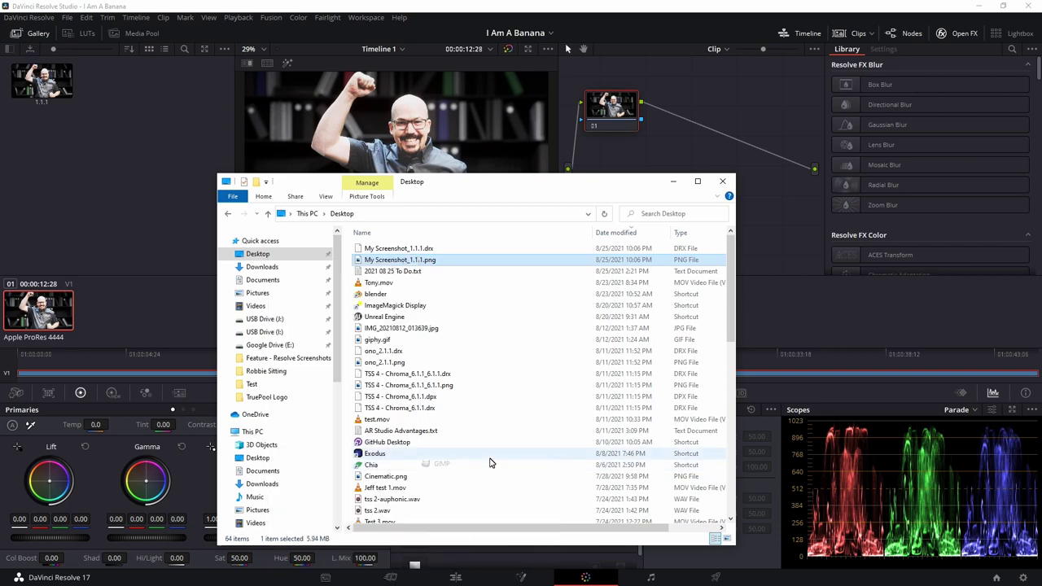